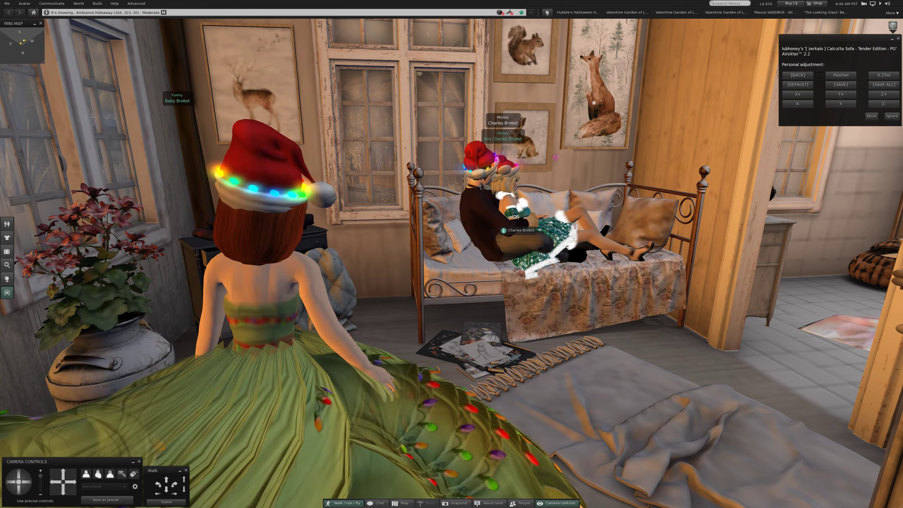
pyautogui.scroll(3, 452, 254)
pyautogui.scroll(2, 451, 254)
pyautogui.scroll(2, 451, 254)
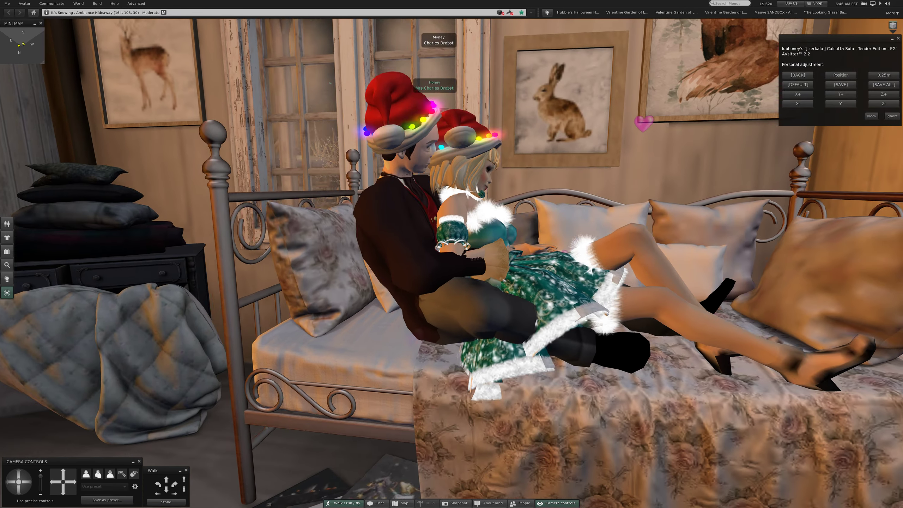
pyautogui.scroll(2, 452, 255)
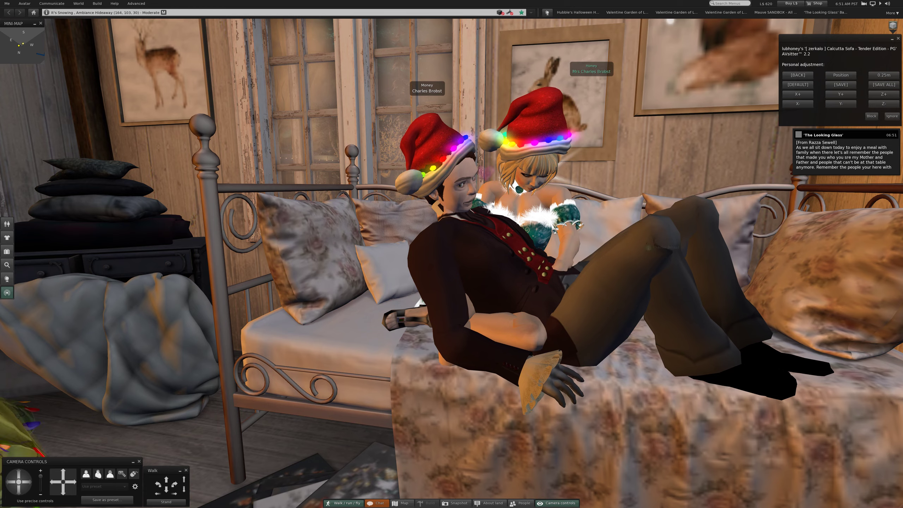
# Send 'Happy Thanksgiving!' to The Looking Glass group chat, then close Conversations with Ctrl+T
pyautogui.press('Return')
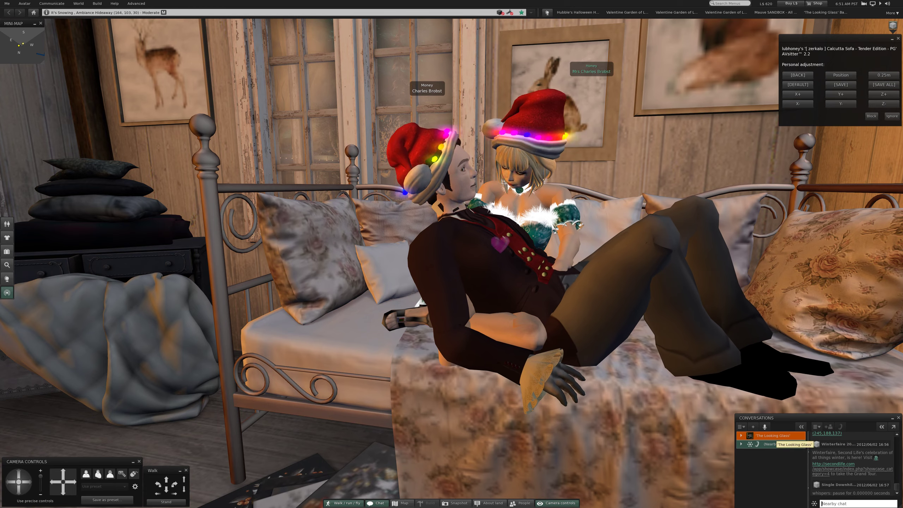
pyautogui.click(776, 435)
pyautogui.write('Ha')
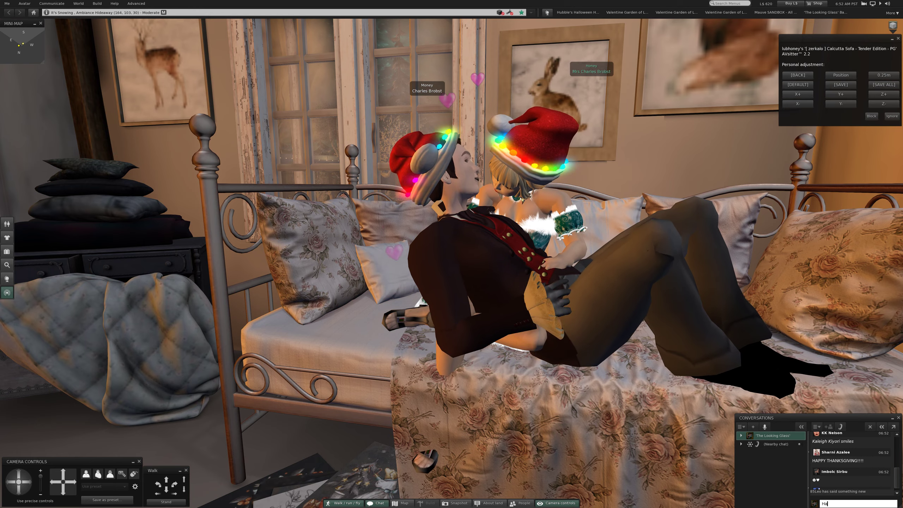
pyautogui.write('ppy')
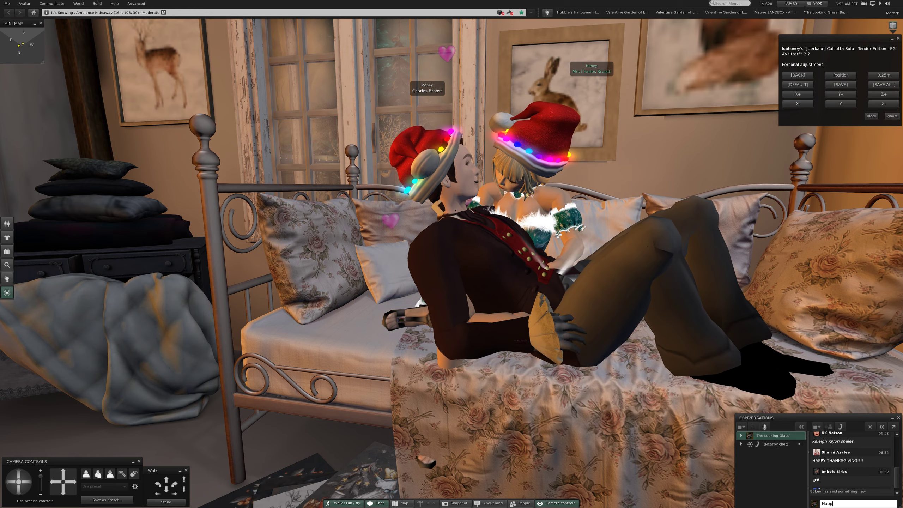
pyautogui.write(' Thansg')
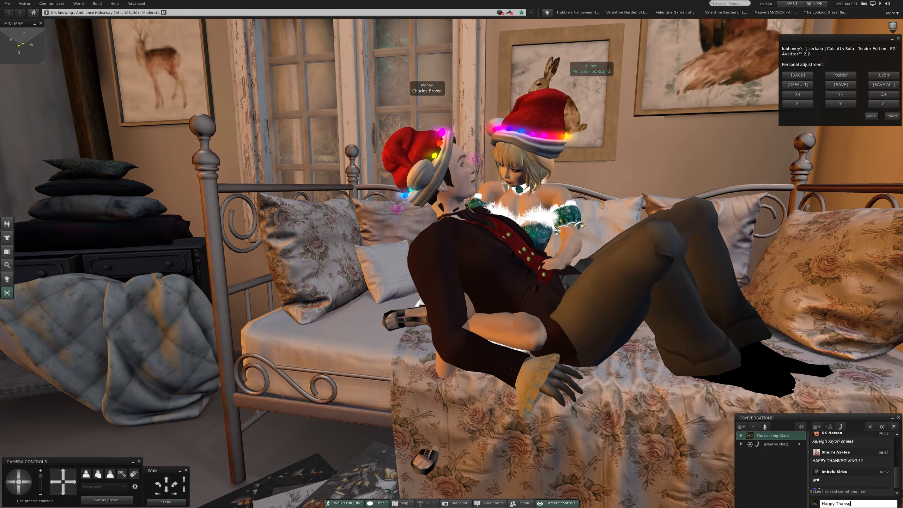
pyautogui.write('iving')
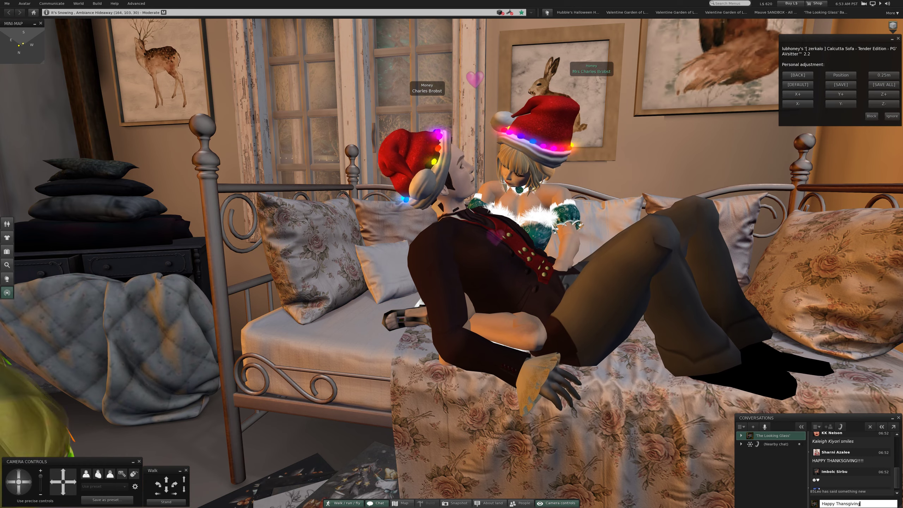
pyautogui.write('!')
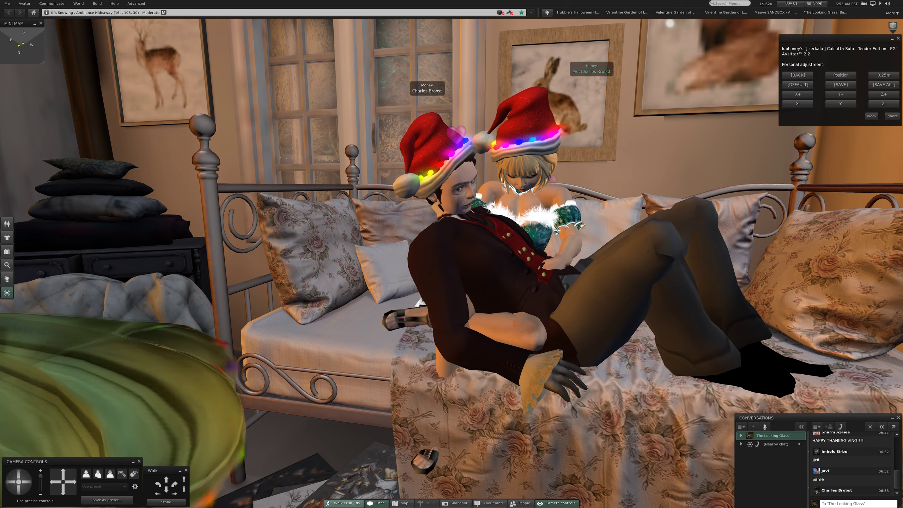
pyautogui.hotkey('ctrl', 't')
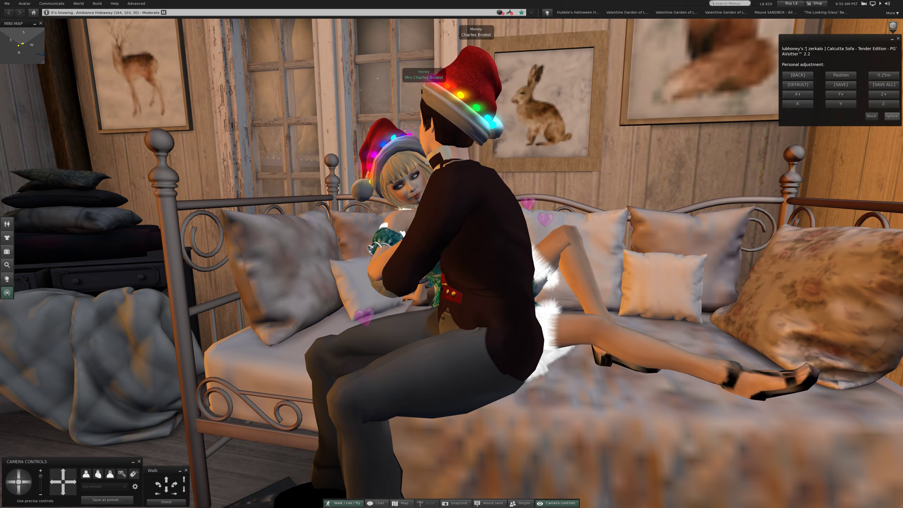
# Close the AVsitter adjustment panel and stand the Santa-hat avatar up from the daybed
pyautogui.click(891, 116)
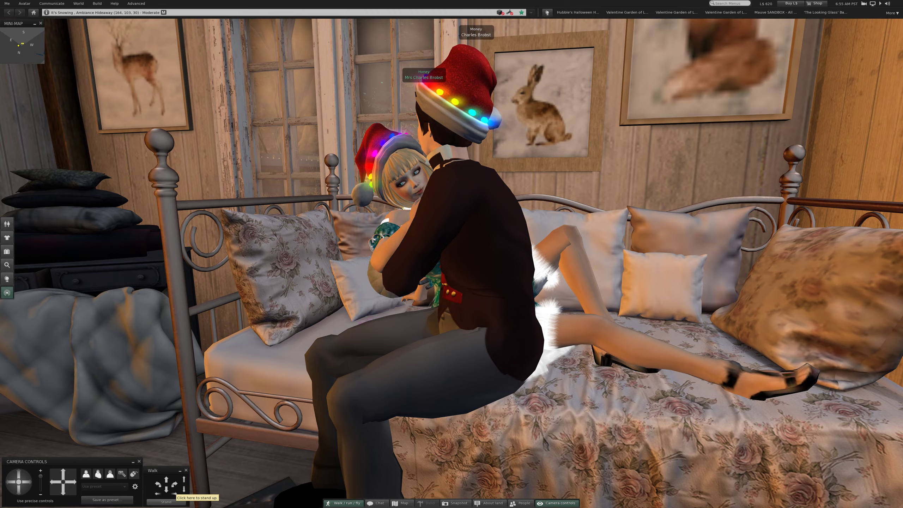
pyautogui.click(161, 501)
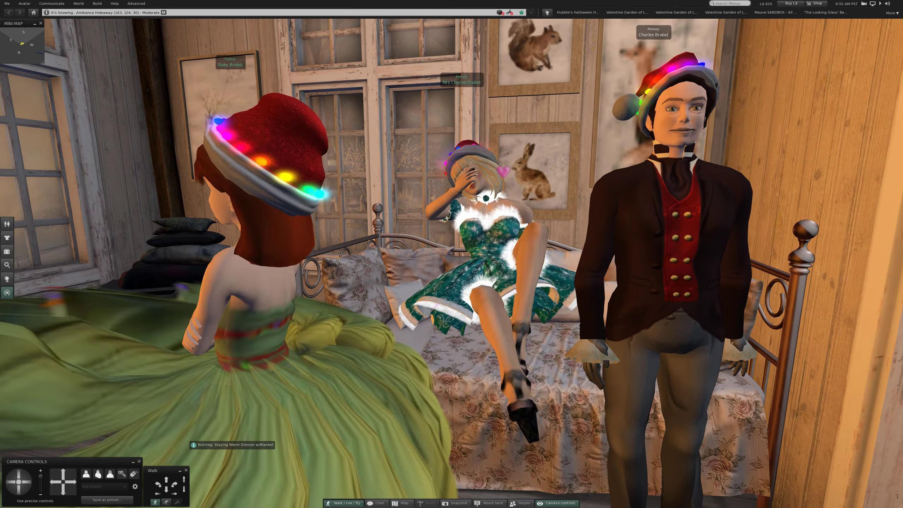
# Walk from the daybed past the bathroom, bear painting and windows into the main room
pyautogui.press('Up')
pyautogui.press('Right')
pyautogui.press('Left')
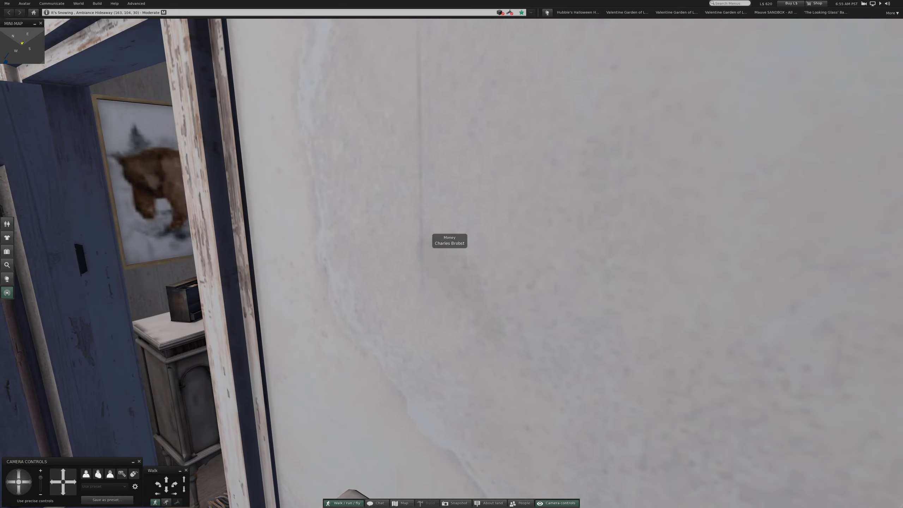
pyautogui.press('Up')
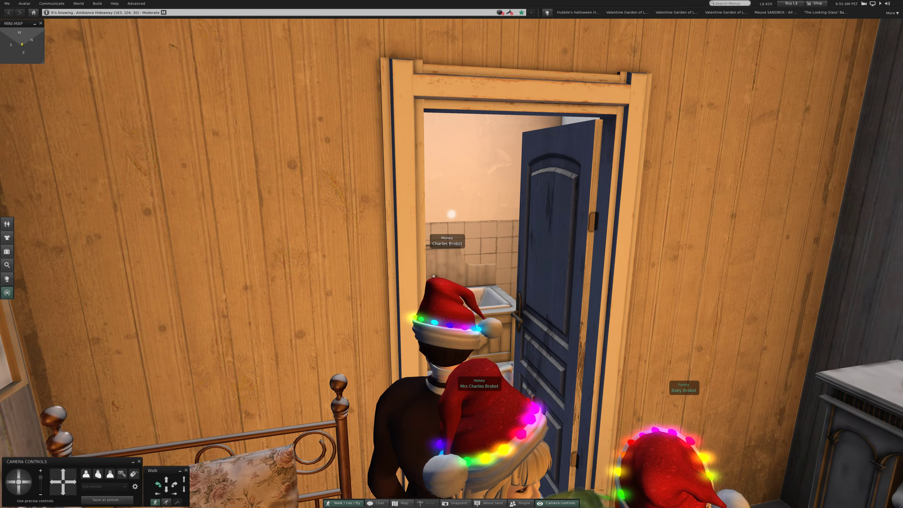
pyautogui.press('Right')
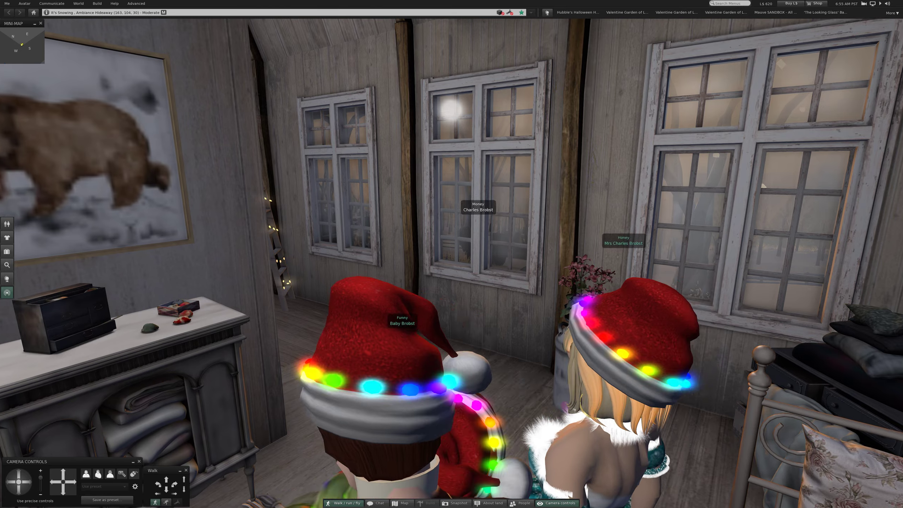
pyautogui.press('Left')
pyautogui.press('Left')
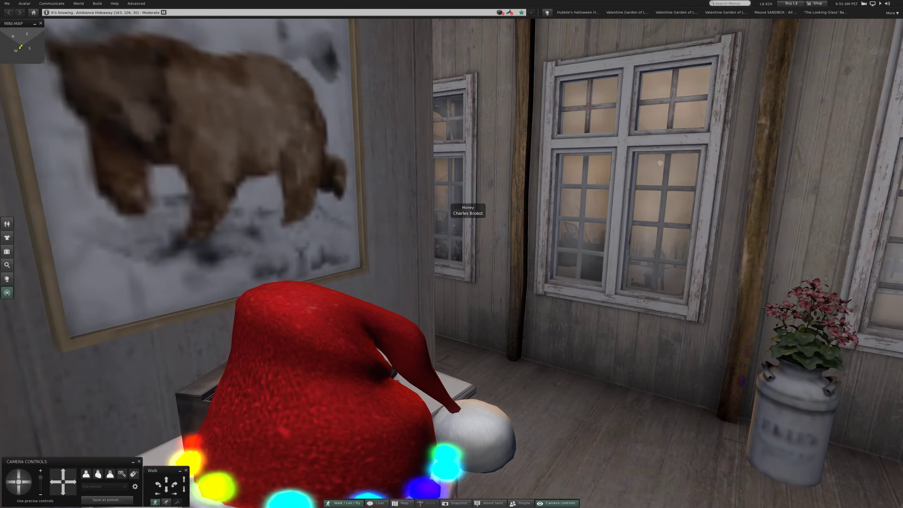
pyautogui.press('Right')
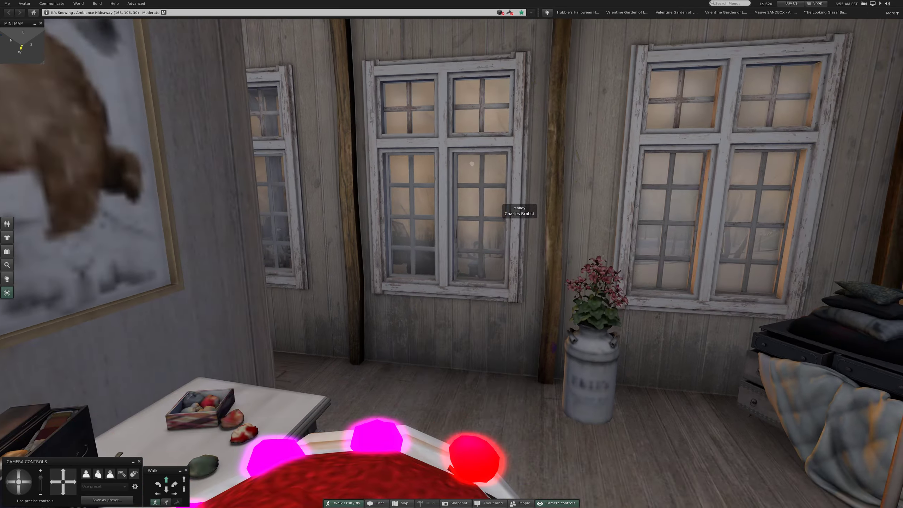
pyautogui.press('Left')
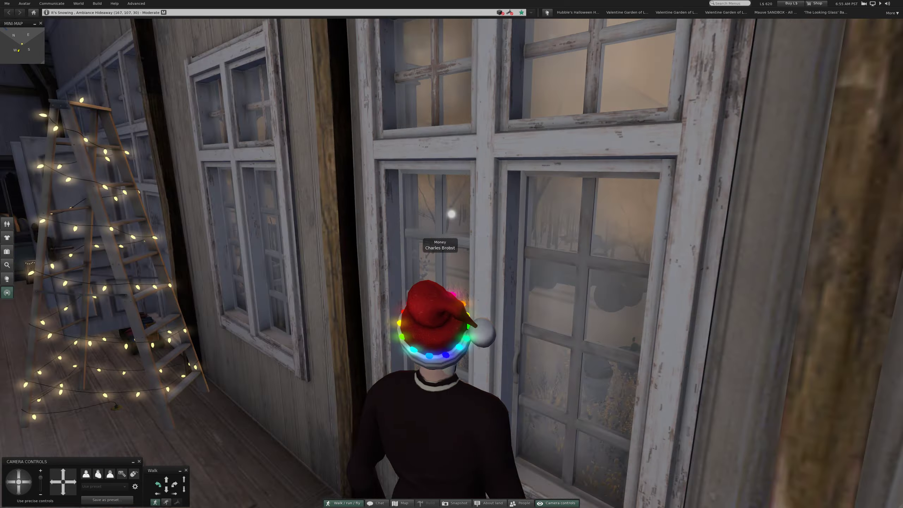
pyautogui.press('Up')
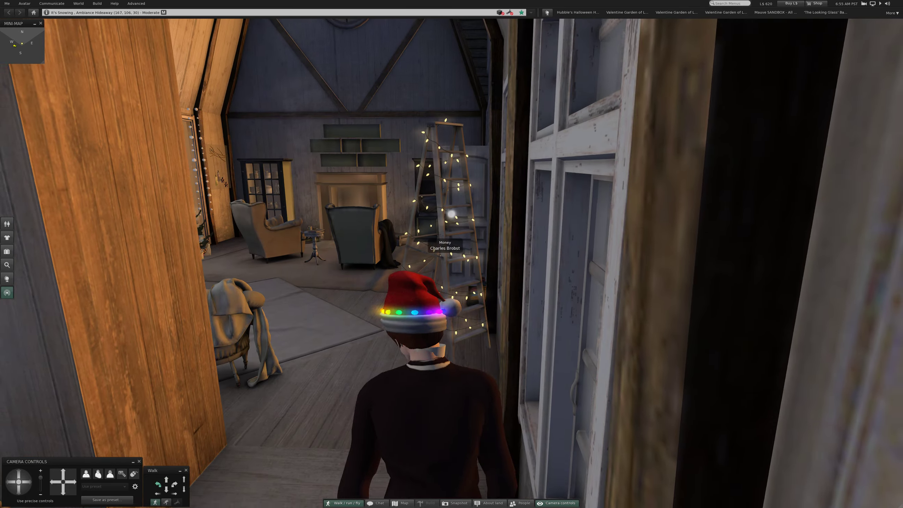
pyautogui.press('Up')
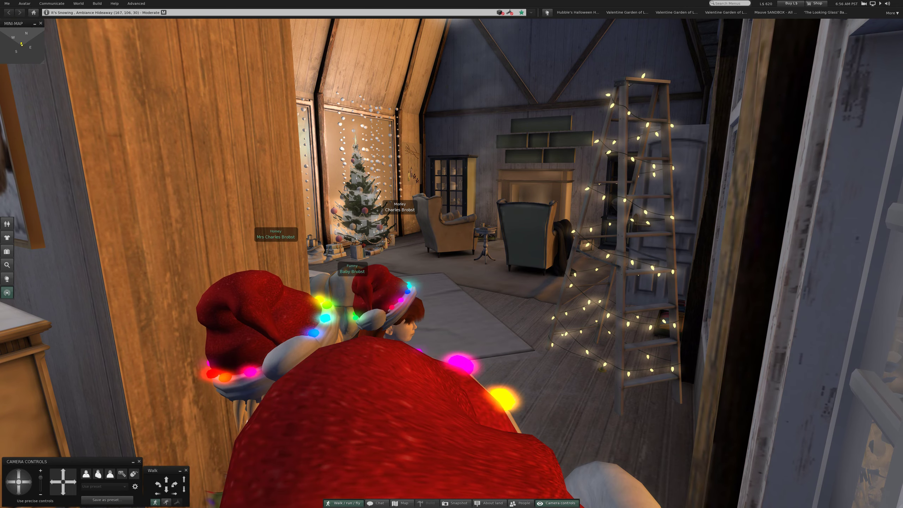
# Cross the living room past the fireplace and go through the double doors onto the porch
pyautogui.press('Up')
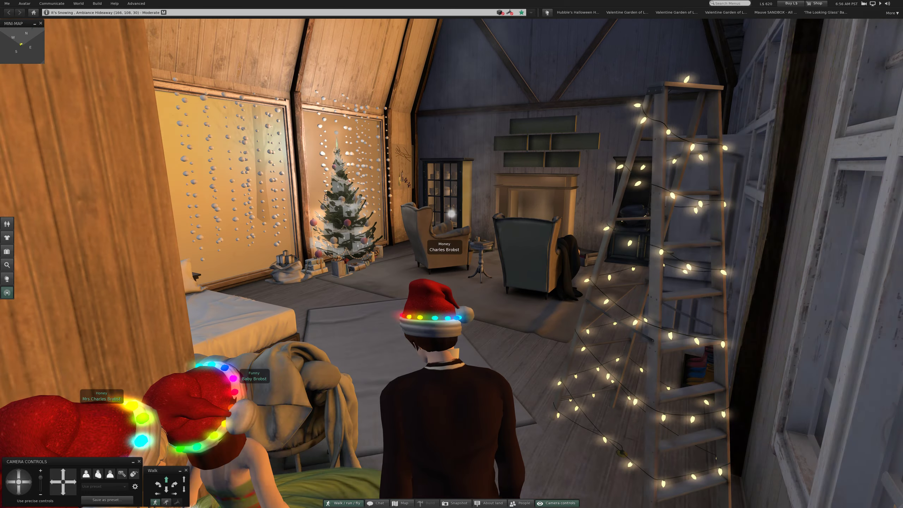
pyautogui.press('Right')
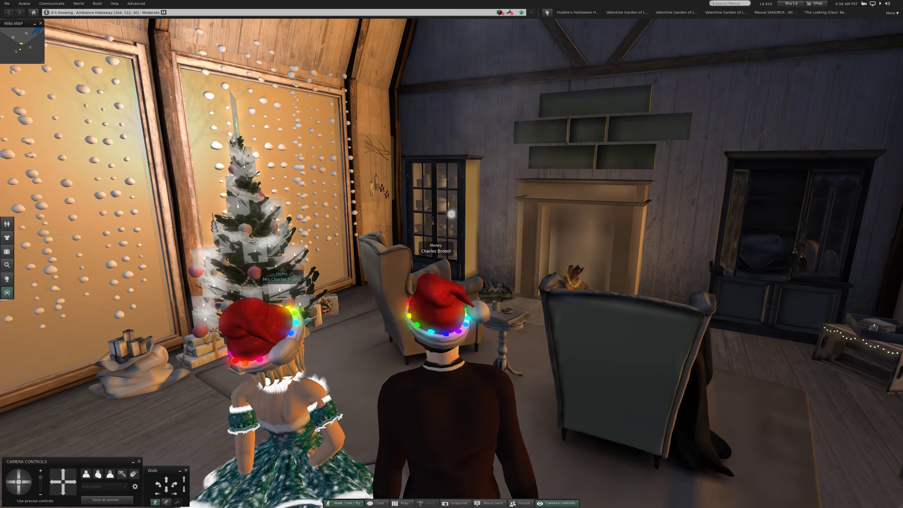
pyautogui.press('Right')
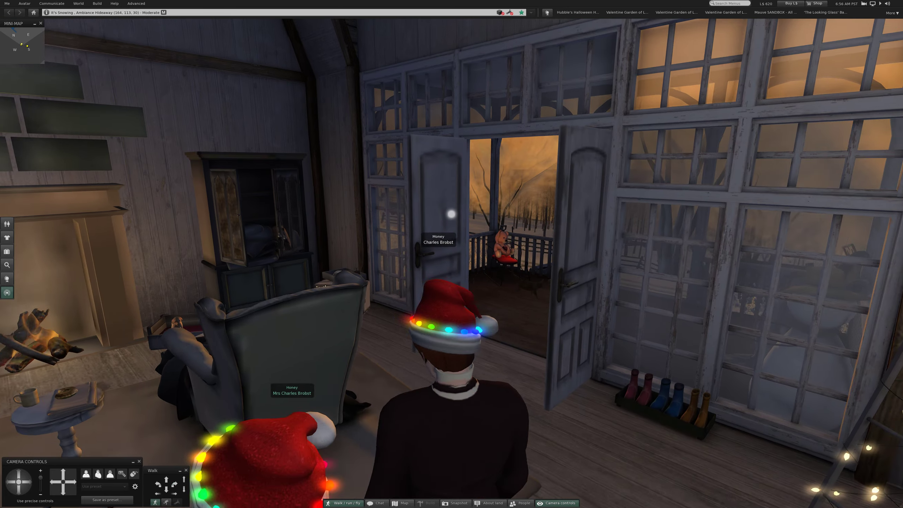
pyautogui.press('Up')
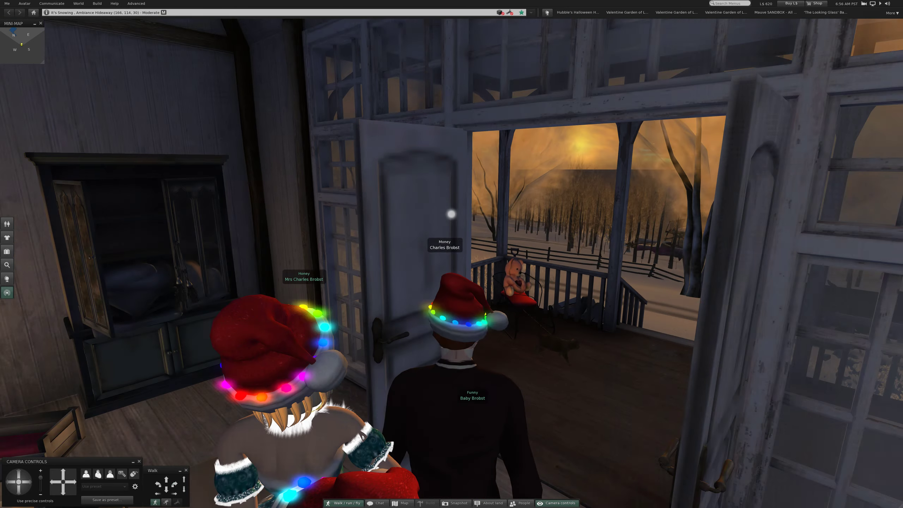
pyautogui.press('Left')
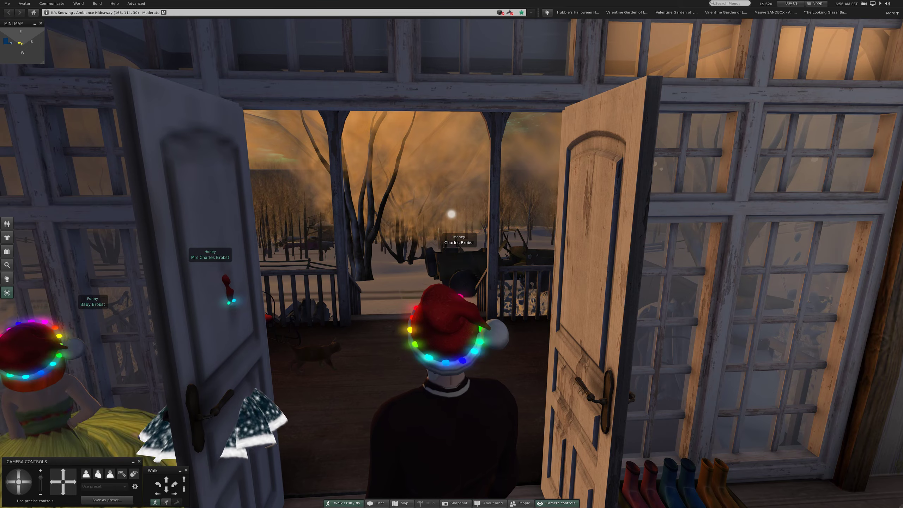
pyautogui.press('Up')
pyautogui.press('Up')
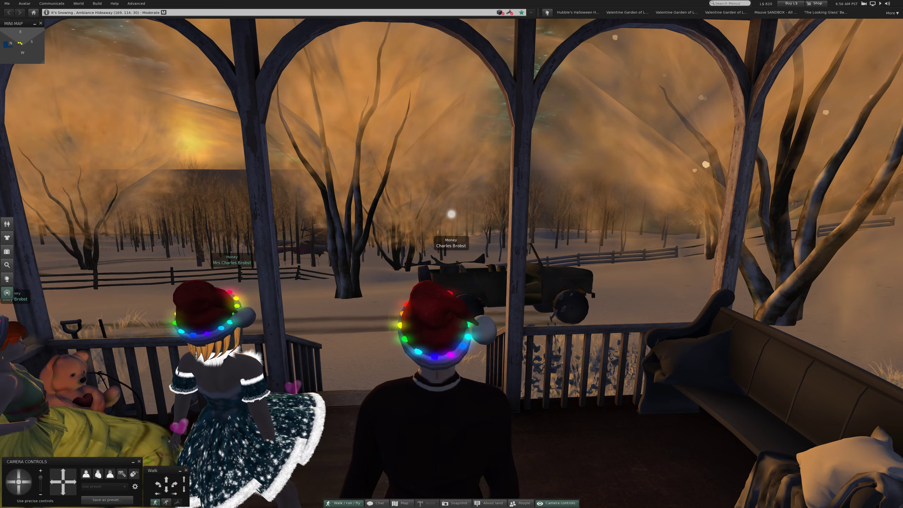
# Walk off the porch, past the jeep and along the house toward the wooden shed
pyautogui.press('Up')
pyautogui.press('Up')
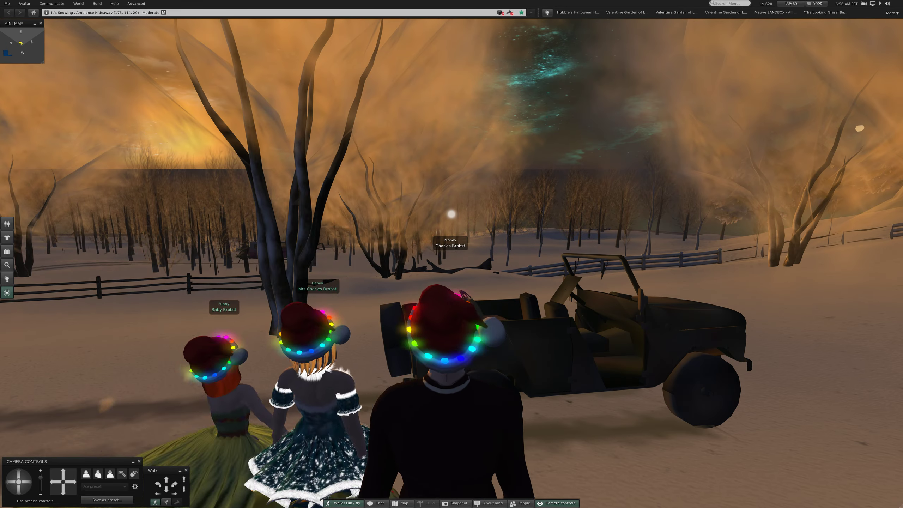
pyautogui.press('Right')
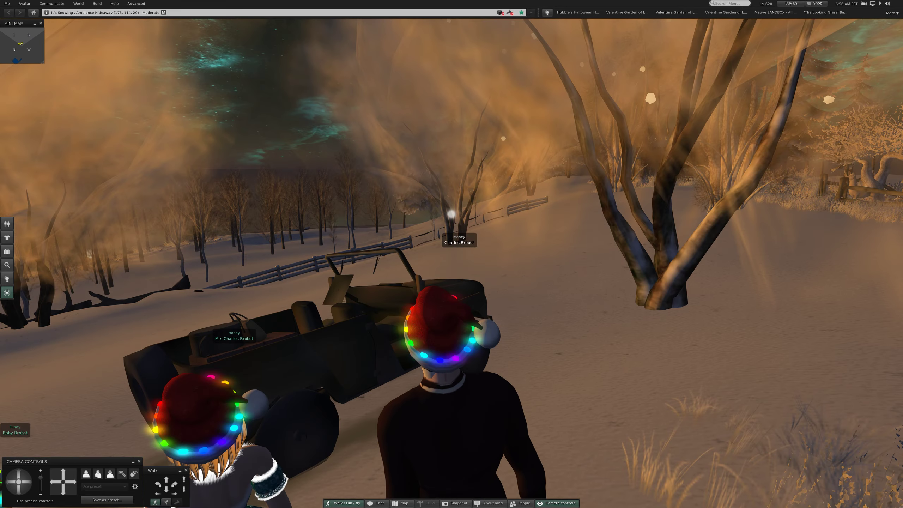
pyautogui.press('Right')
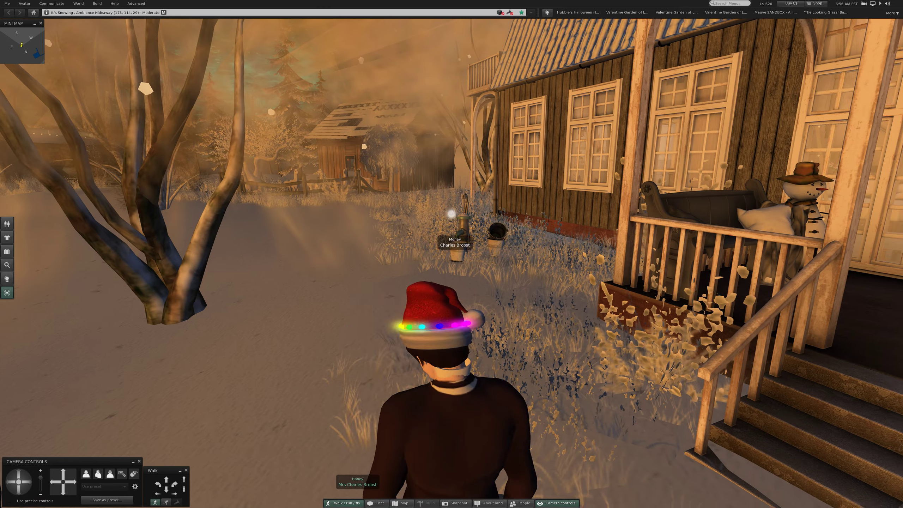
pyautogui.press('Left')
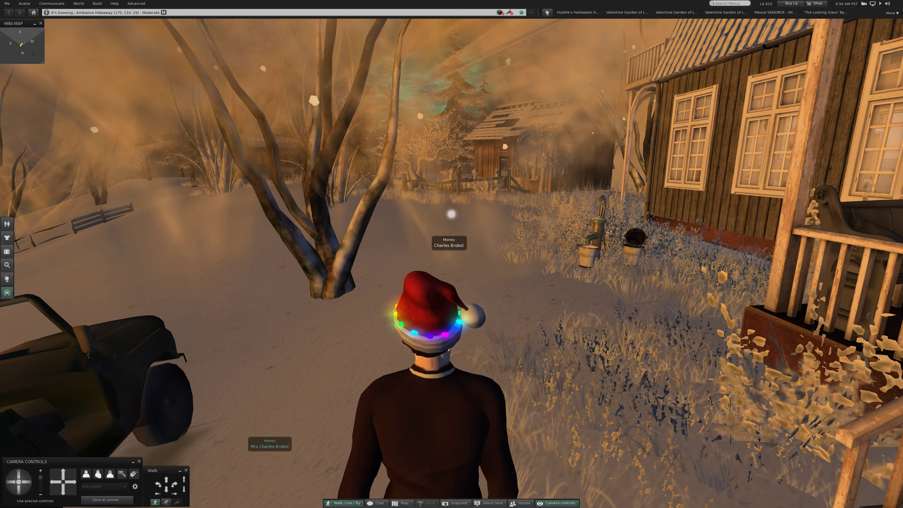
pyautogui.press('Up')
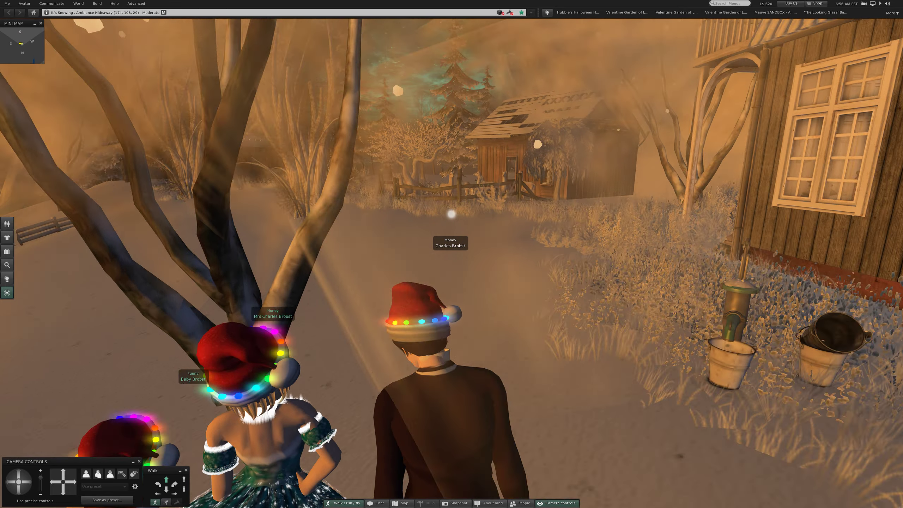
pyautogui.press('Up')
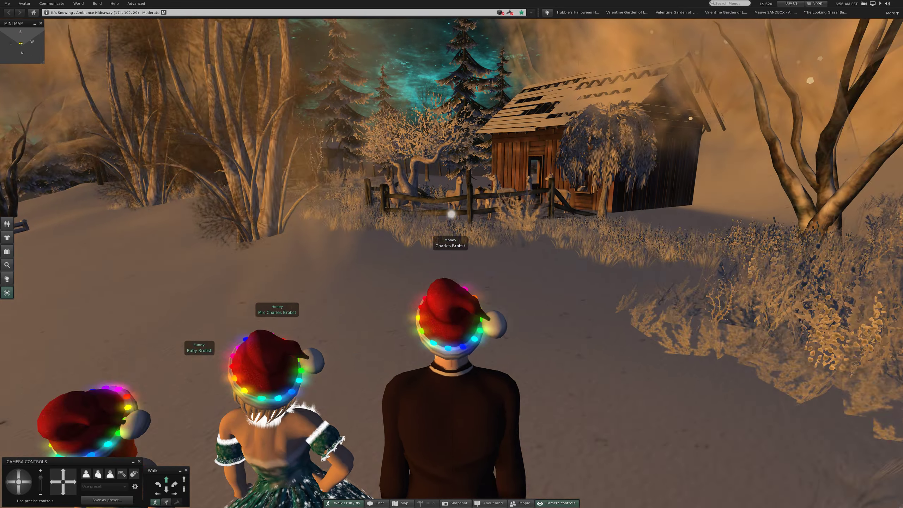
# Walk up to the llama pen beside the shed and turn to view the llamas
pyautogui.press('Up')
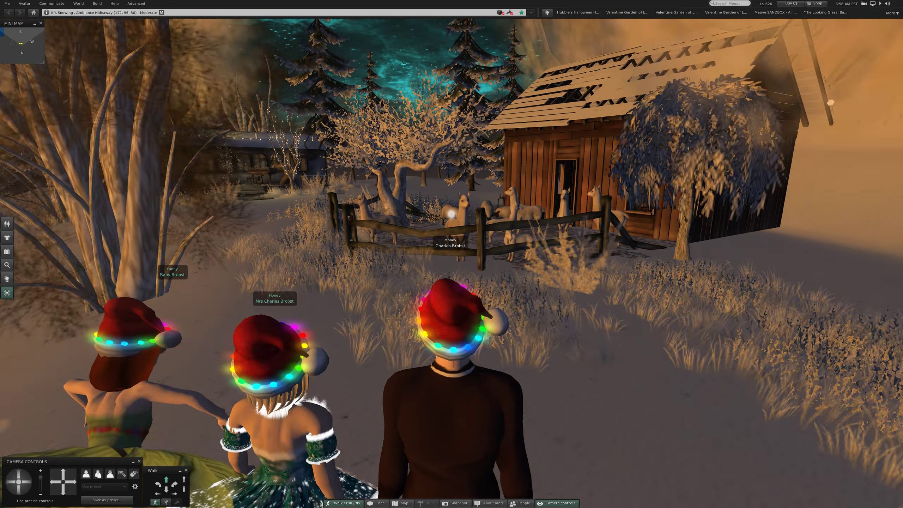
pyautogui.press('Up')
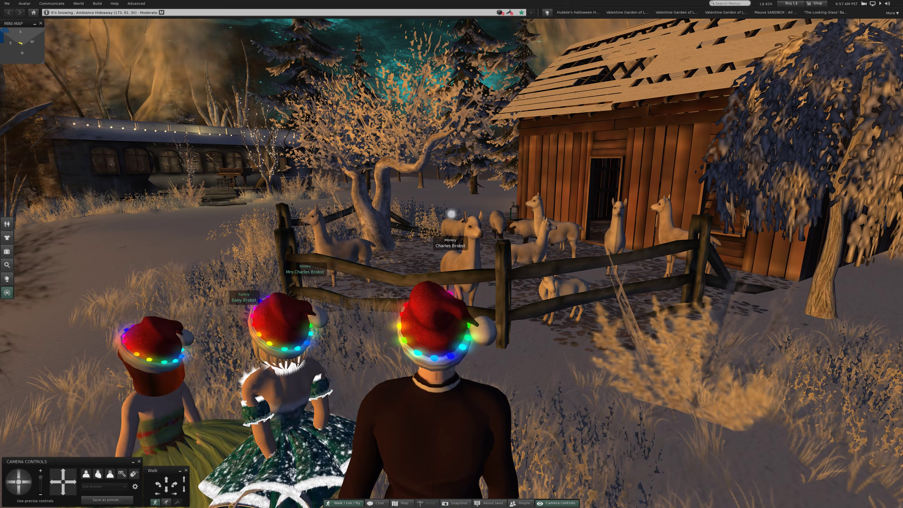
pyautogui.press('Left')
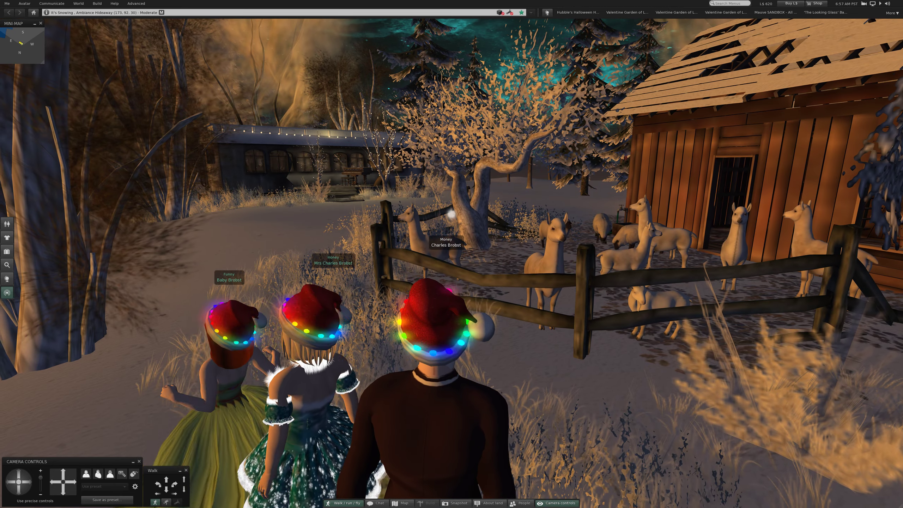
pyautogui.press('Up')
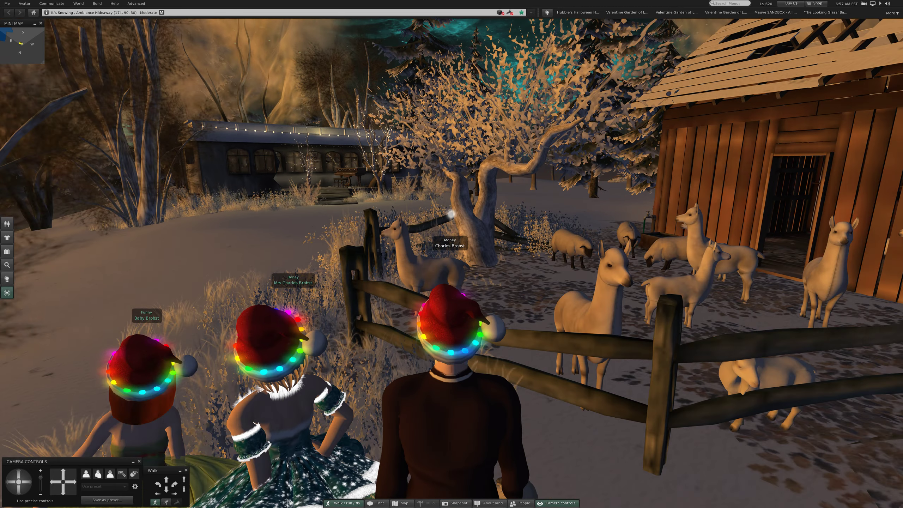
pyautogui.press('Right')
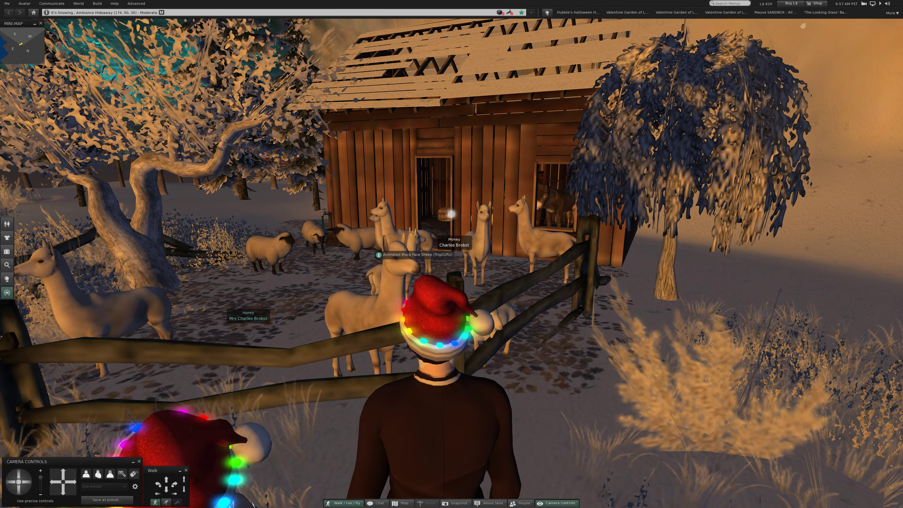
# Turn left and walk past the fence toward the lit train car
pyautogui.press('Left')
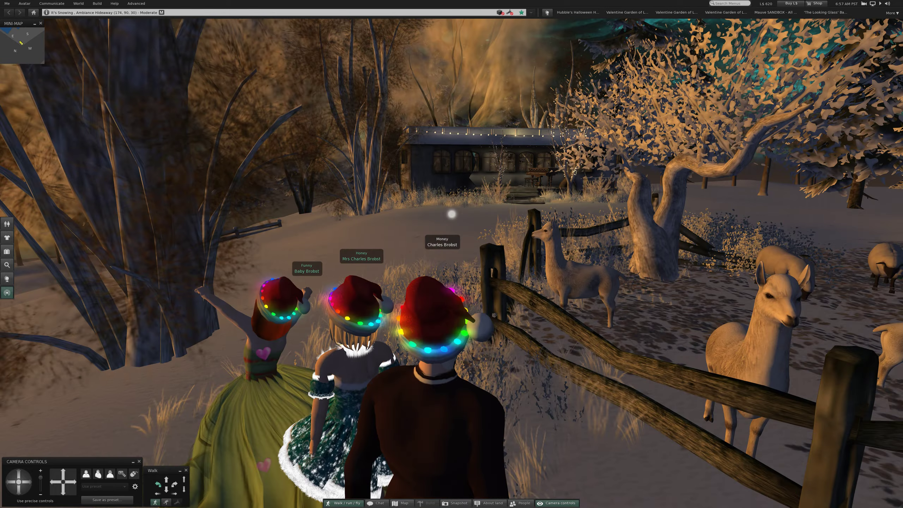
pyautogui.press('Up')
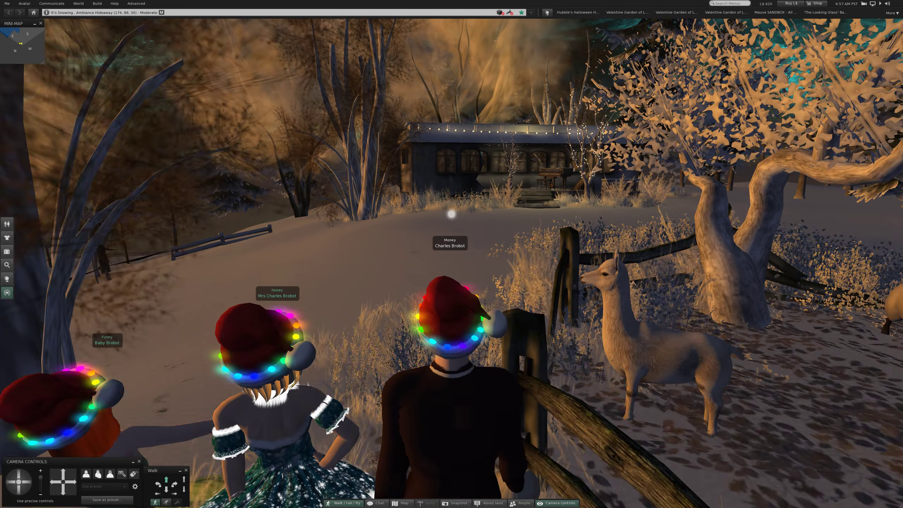
pyautogui.press('Up')
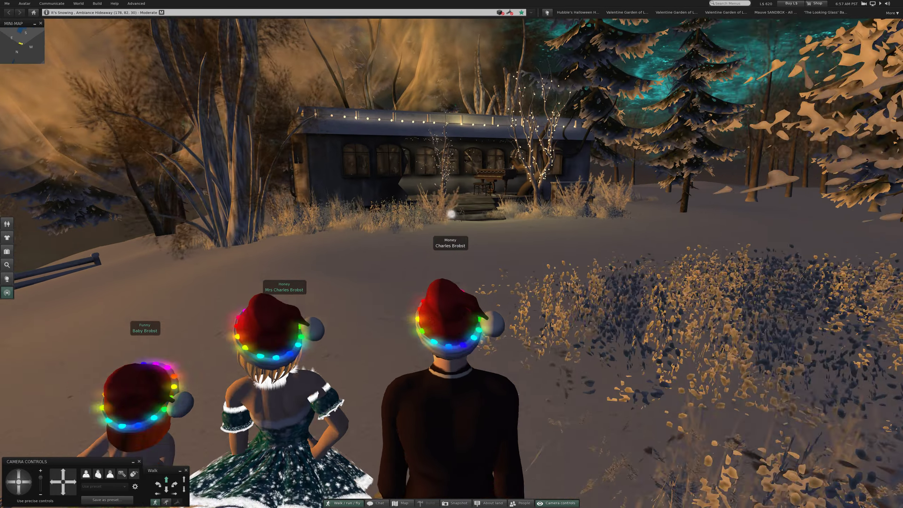
# Walk up the train-car steps and onto the stage beside the grand piano
pyautogui.press('Up')
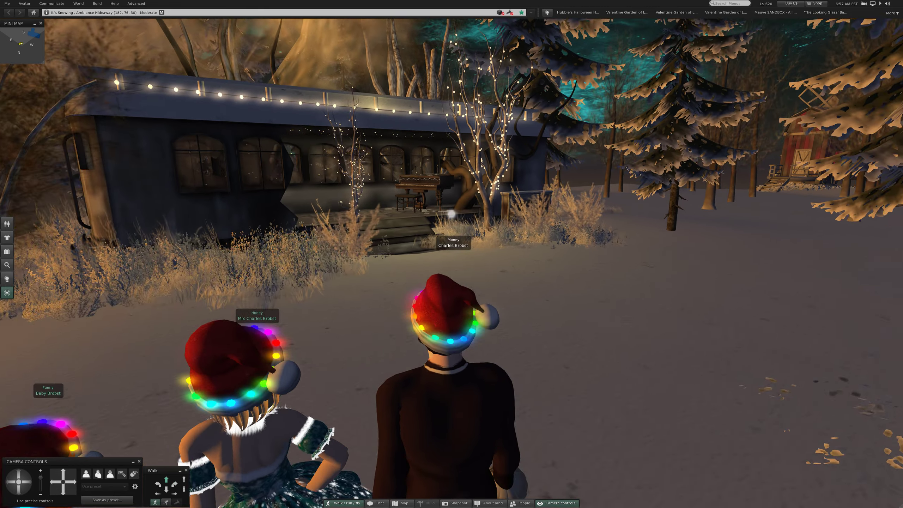
pyautogui.press('Up')
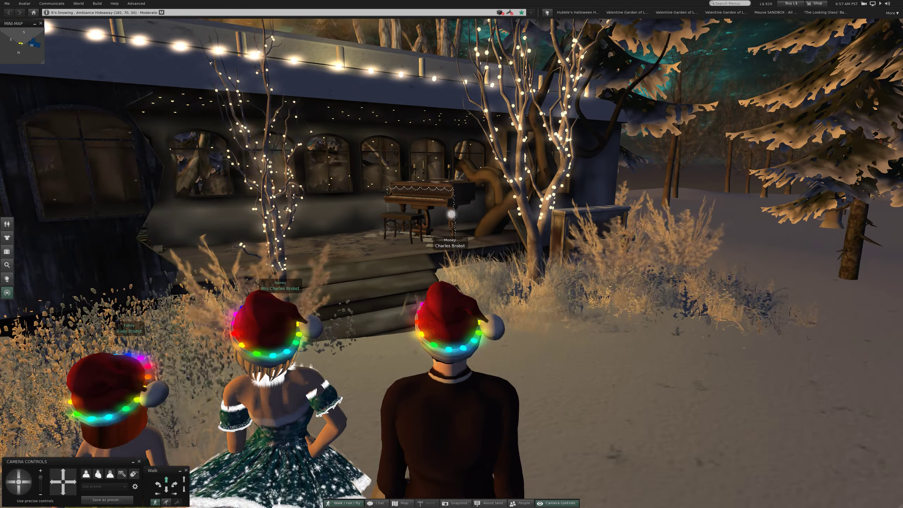
pyautogui.press('Left')
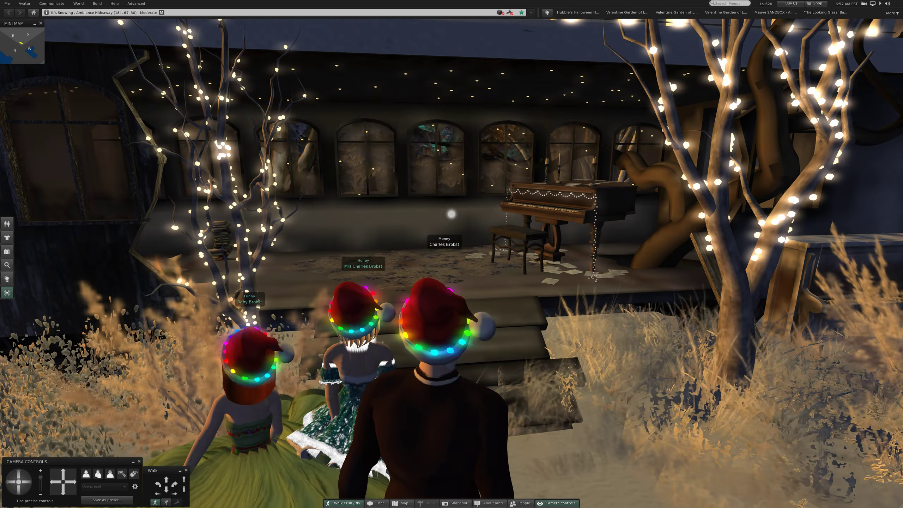
pyautogui.press('Up')
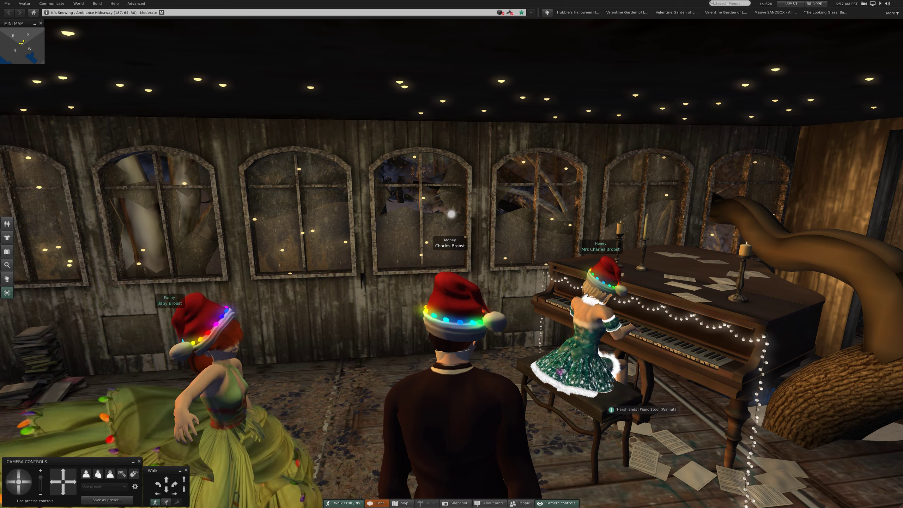
# Try Sit Here on the piano bench, refused for lack of room, then look around the piano
pyautogui.rightClick(607, 288)
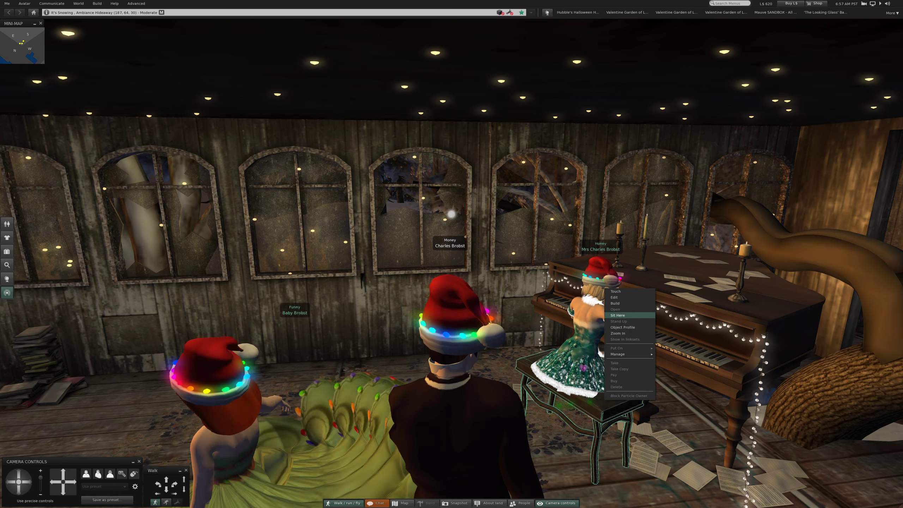
pyautogui.click(617, 314)
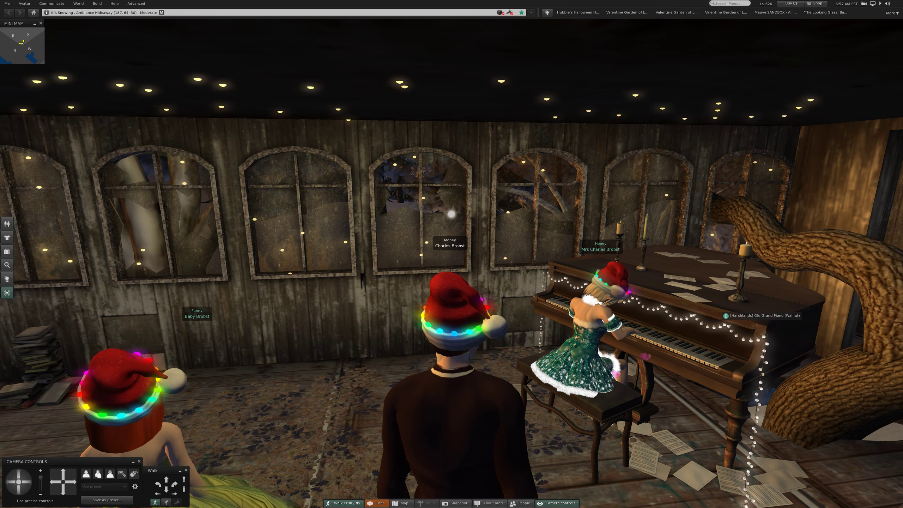
pyautogui.press('Right')
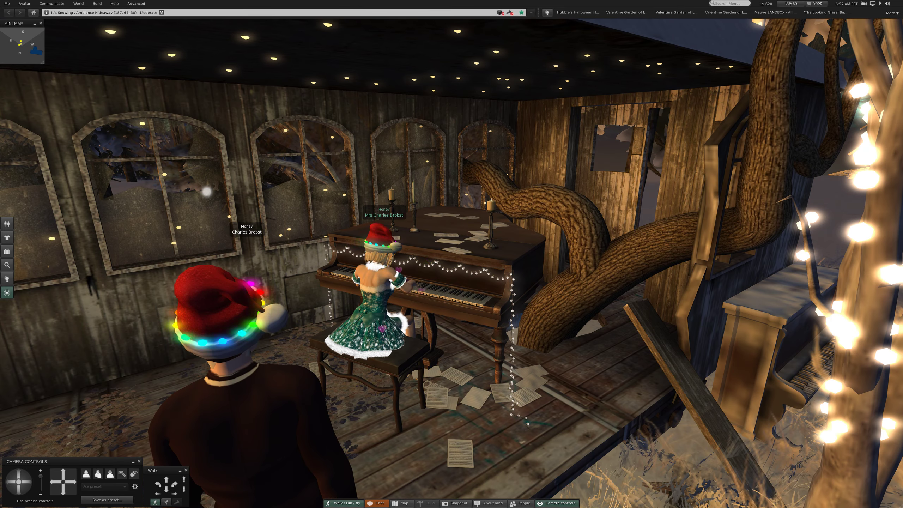
pyautogui.press('Up')
pyautogui.press('Down')
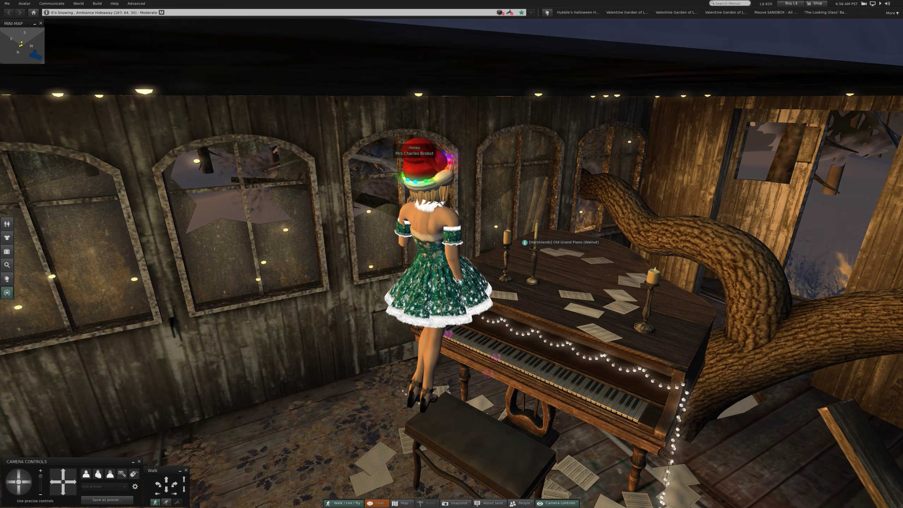
pyautogui.press('Escape')
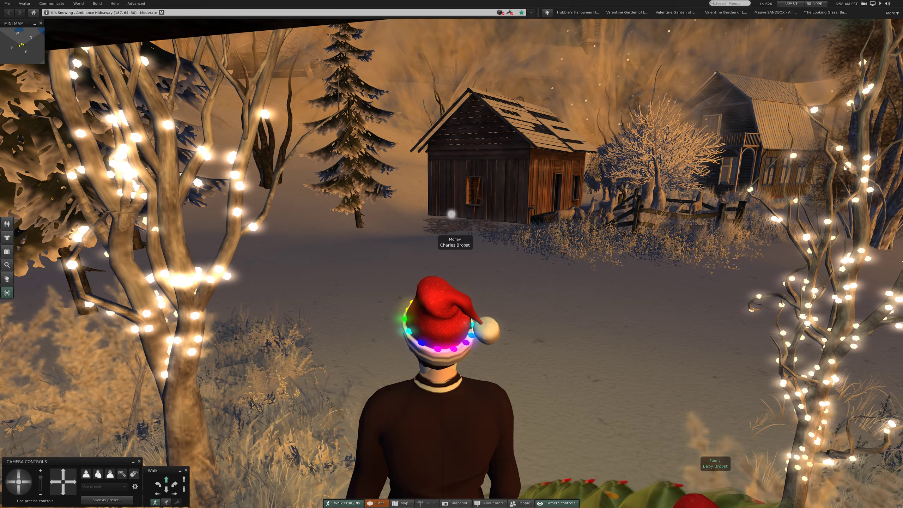
# Look toward the snowy hills, turn back, and start walking along the snowy path
pyautogui.press('Right')
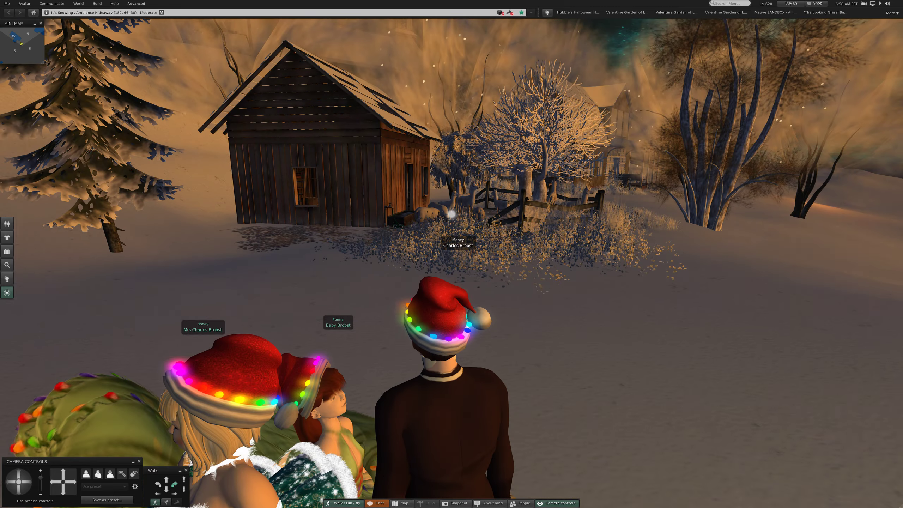
pyautogui.press('Right')
pyautogui.press('Left')
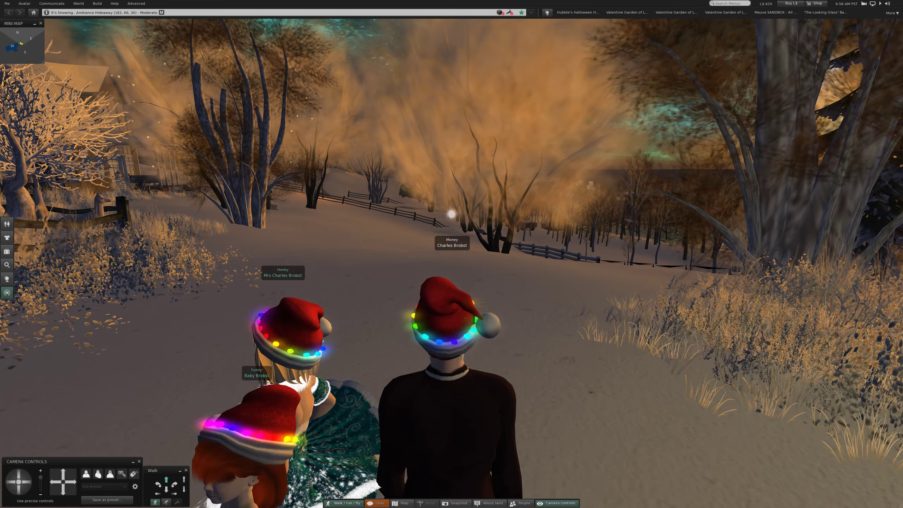
pyautogui.press('Up')
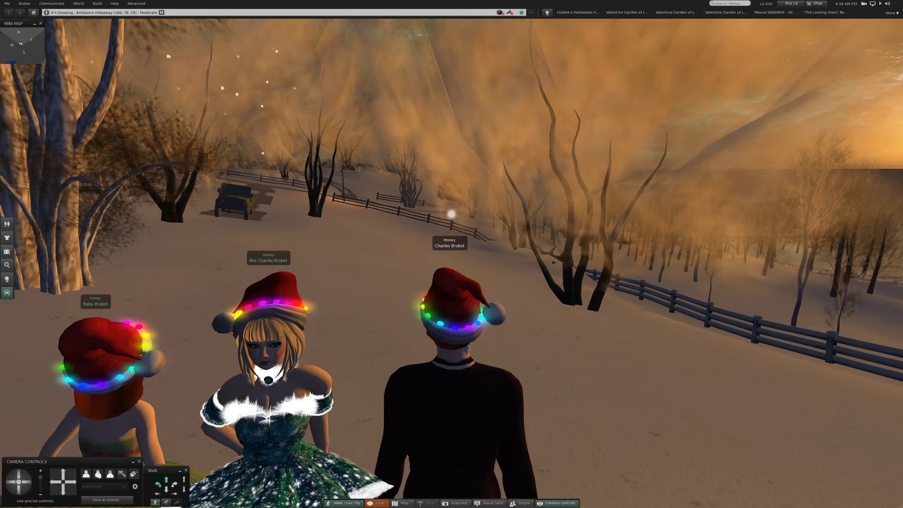
pyautogui.press('Left')
pyautogui.press('Right')
# Walk past the jeep and down the fenced snowy track toward the barn buildings
pyautogui.press('Up')
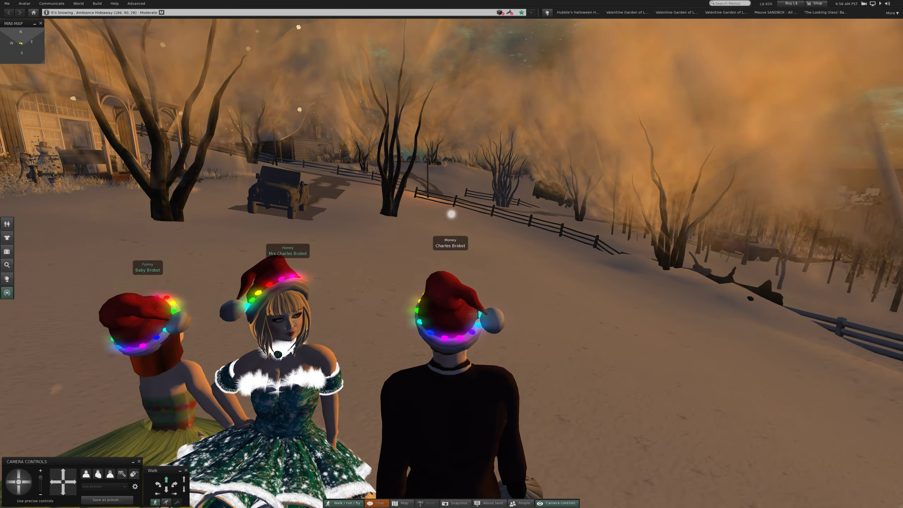
pyautogui.press('Up')
pyautogui.press('Up')
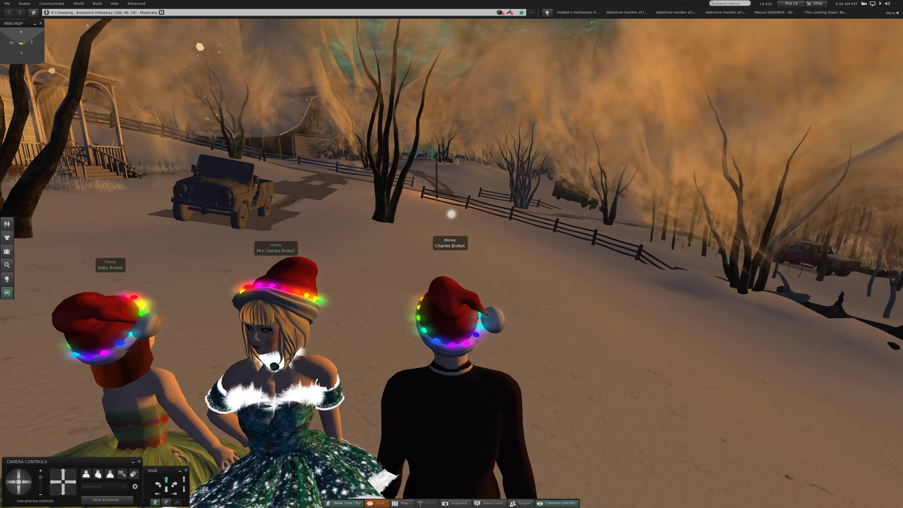
pyautogui.press('Up')
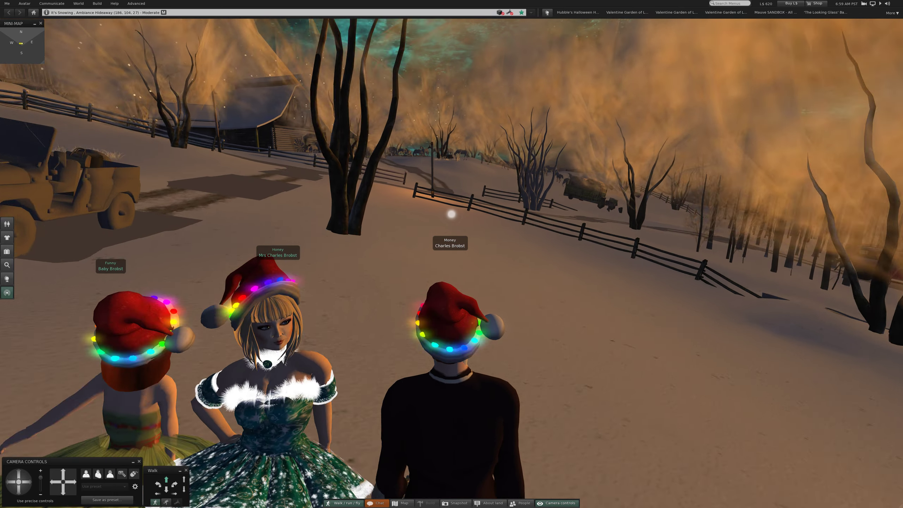
pyautogui.press('Up')
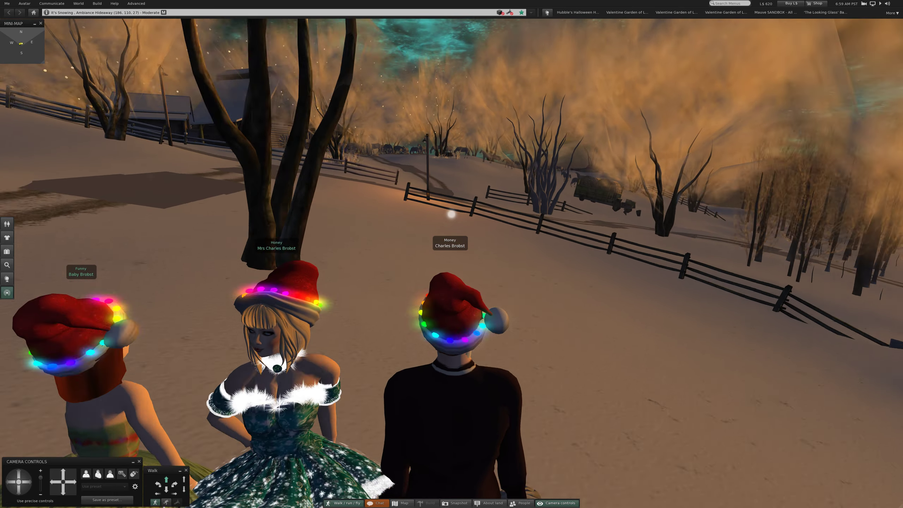
pyautogui.press('Up')
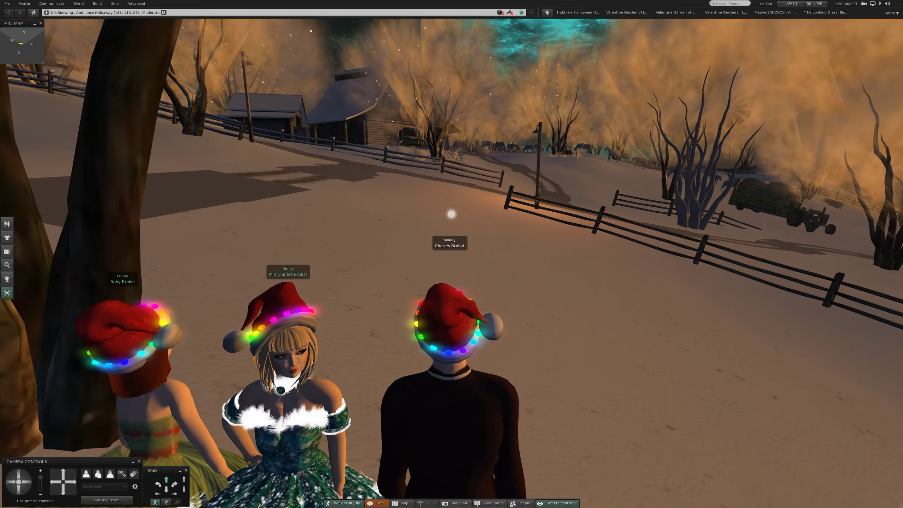
pyautogui.press('Up')
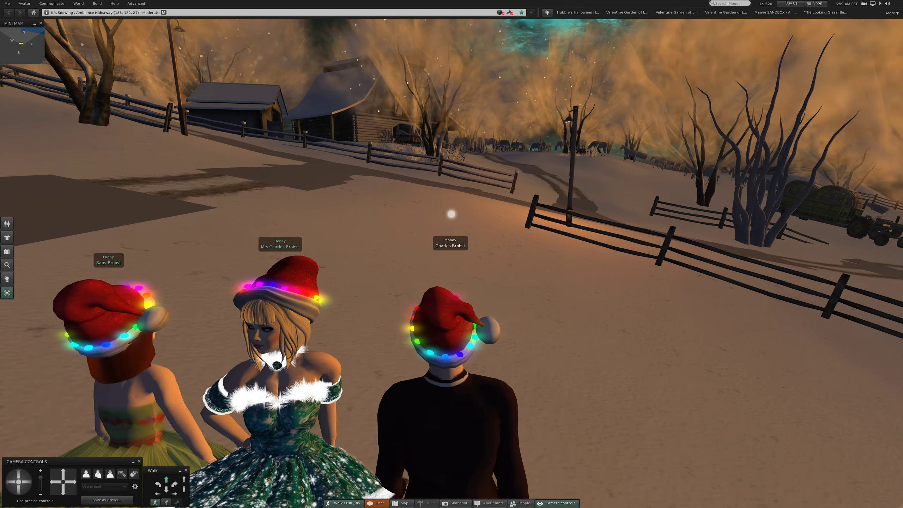
pyautogui.press('Up')
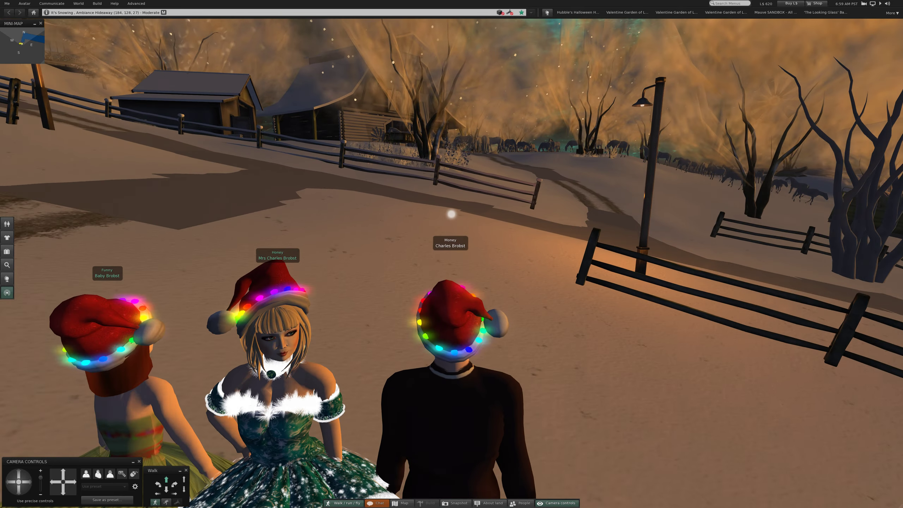
pyautogui.press('Up')
pyautogui.press('Right')
pyautogui.press('Up')
pyautogui.press('Left')
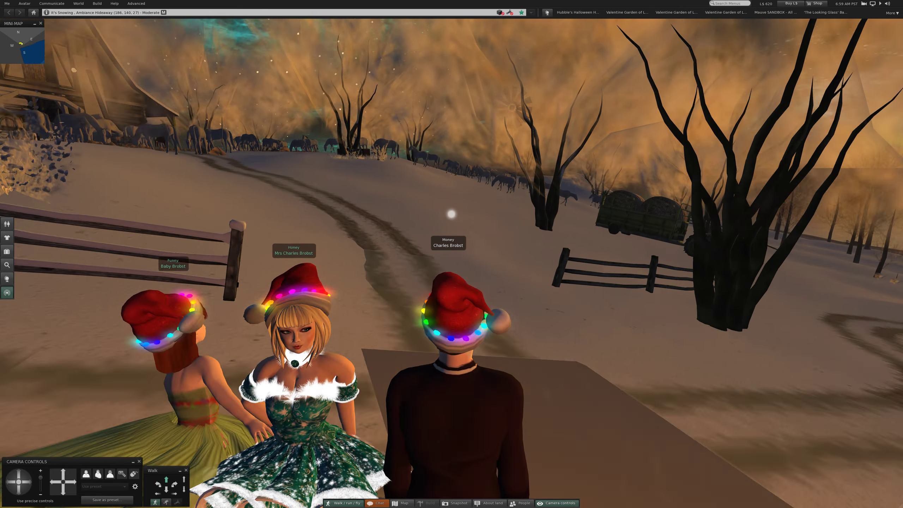